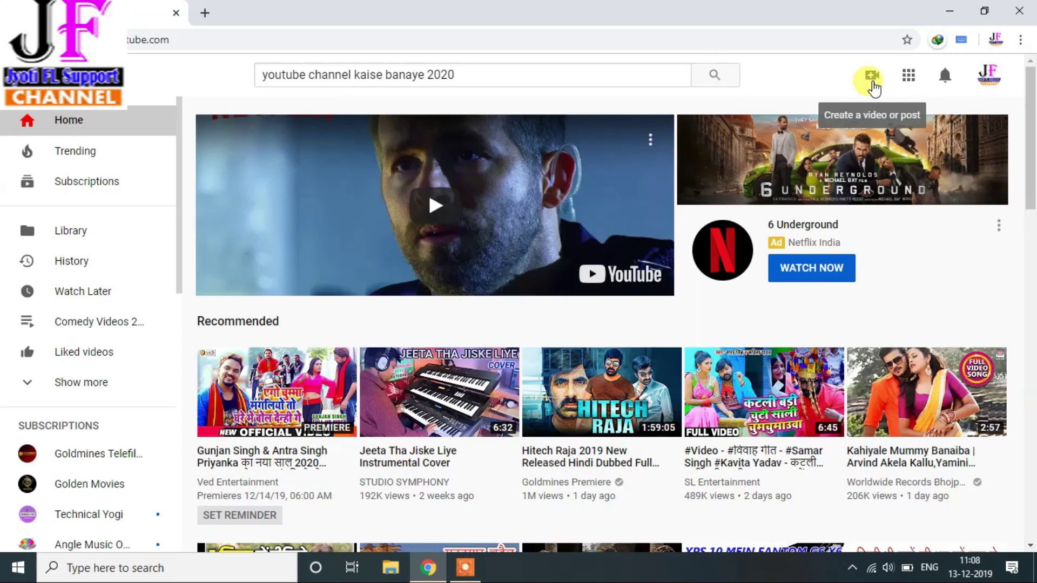
- Start a new video upload and choose the file "youtube channel kaise banaye" from the Desktop folder
click(871, 77)
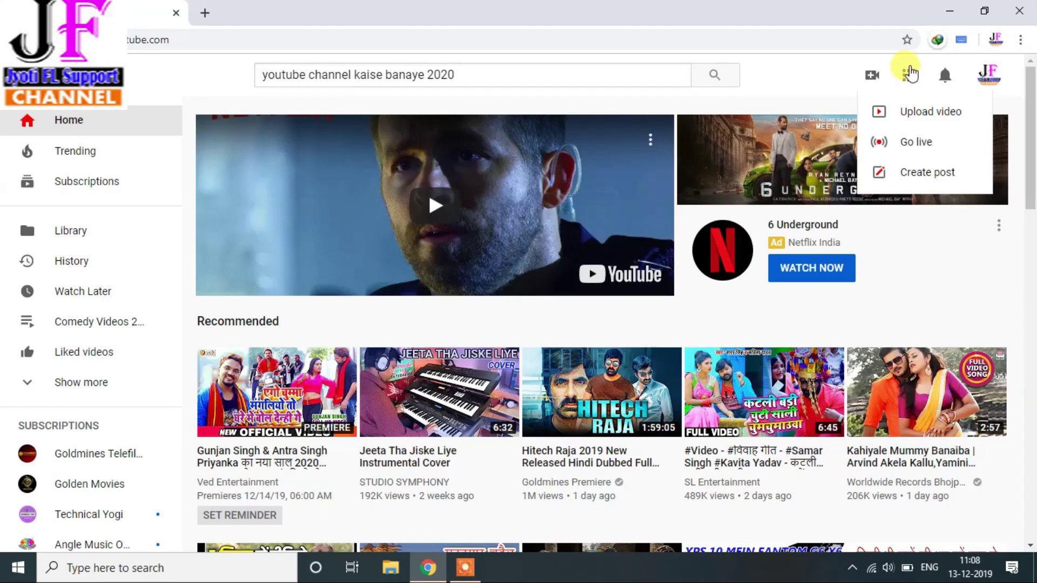
click(898, 116)
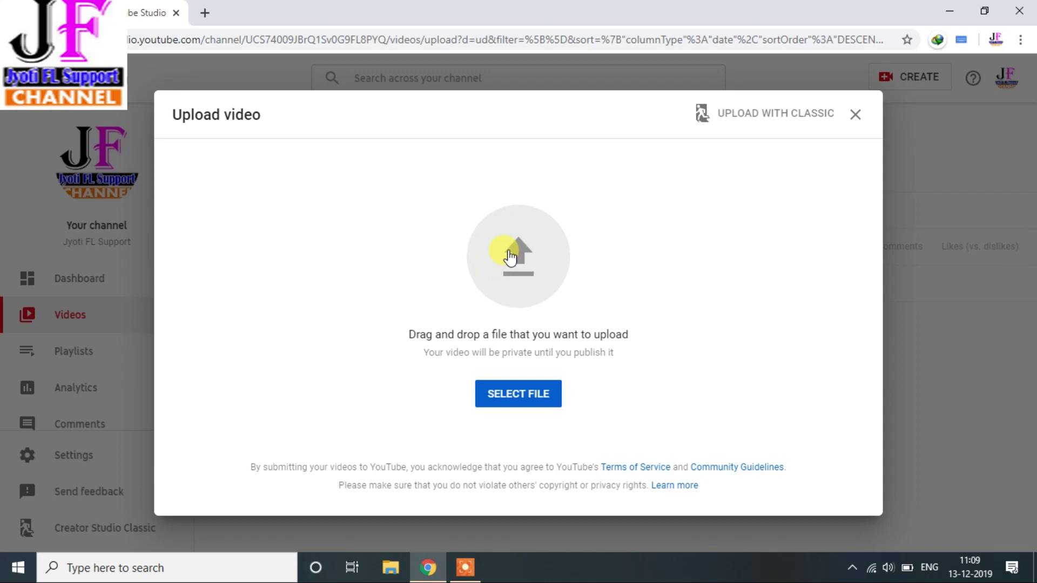
click(495, 397)
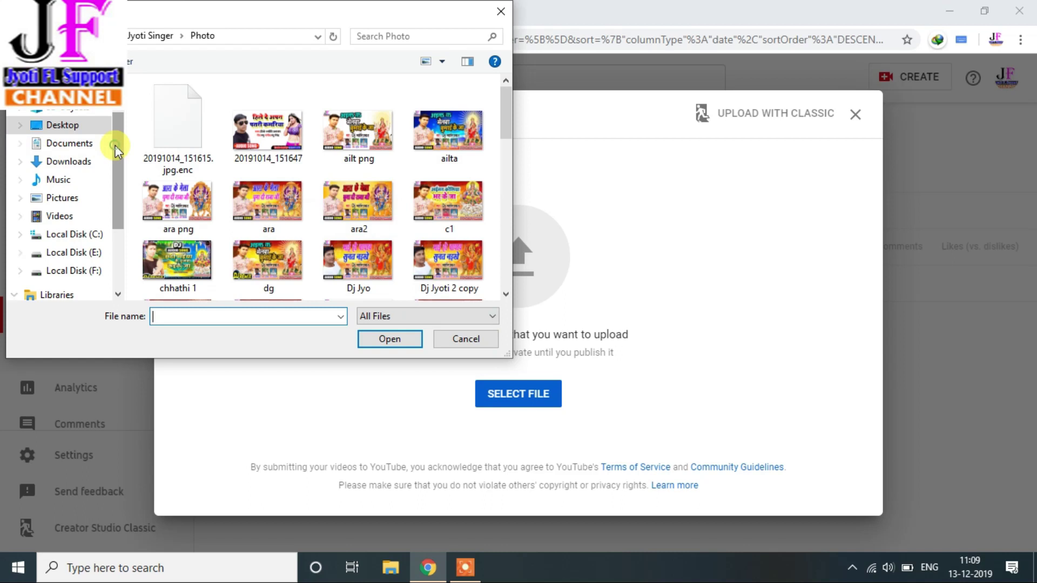
click(64, 126)
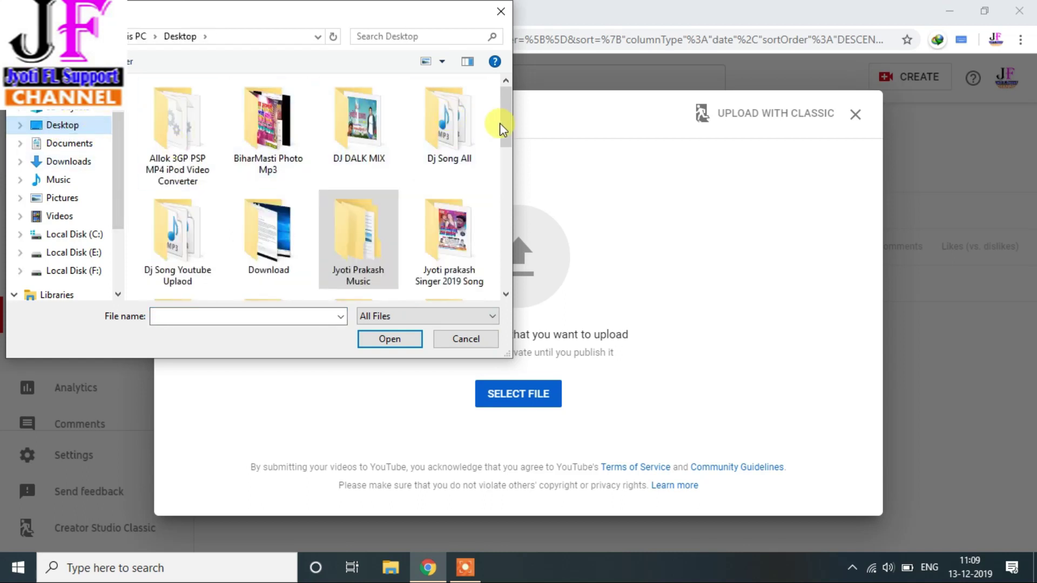
scroll(507, 147, down, 1)
drag(507, 147, 498, 289)
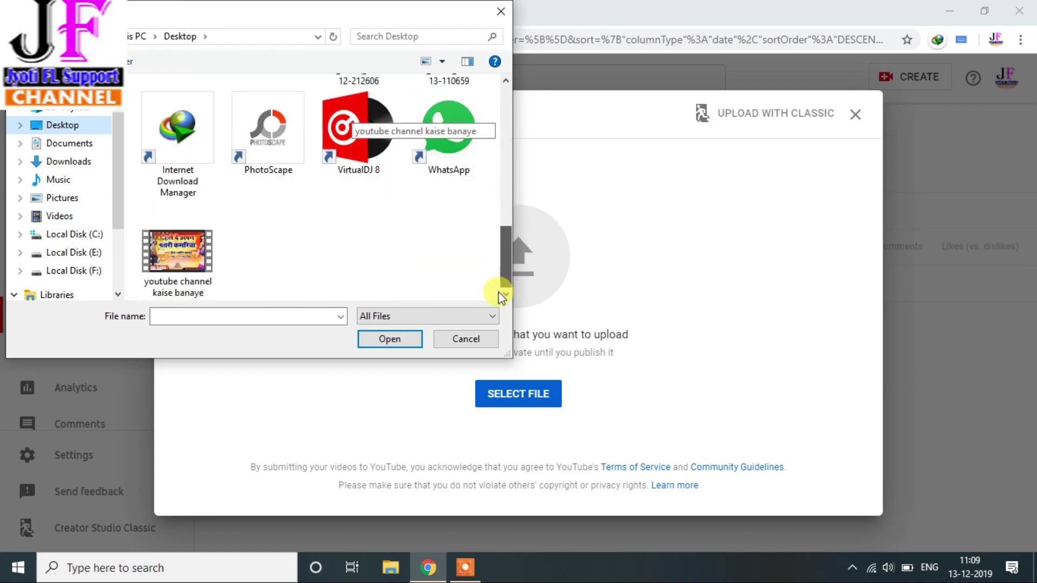
click(192, 258)
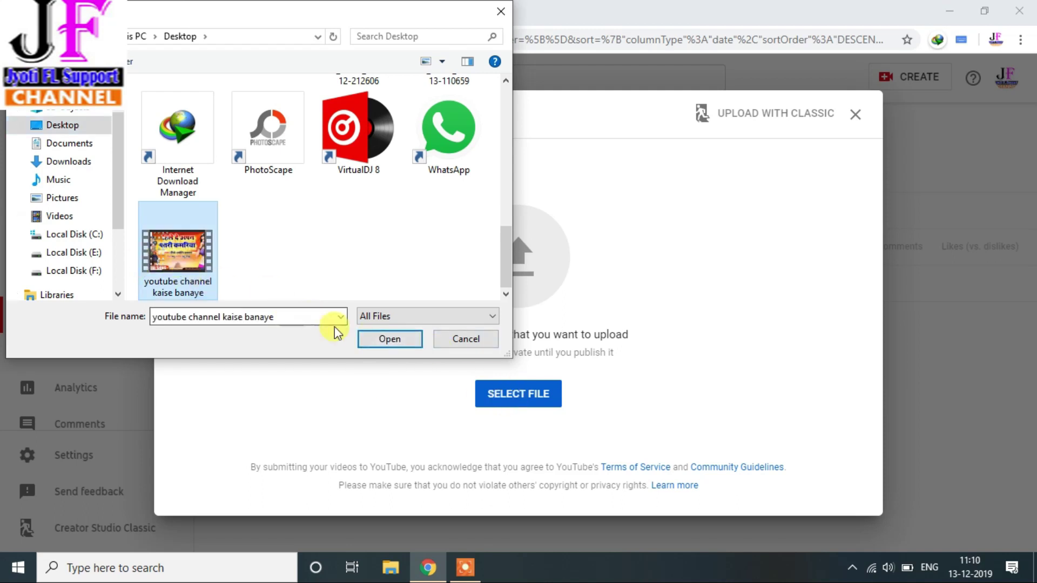
click(387, 341)
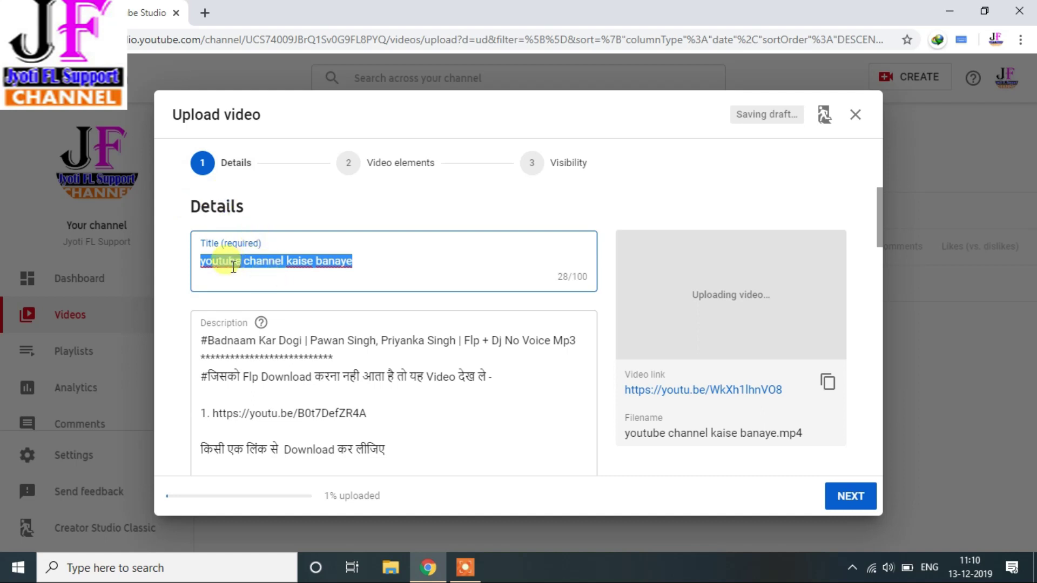
- Review the title and the full description text in the upload details
click(233, 266)
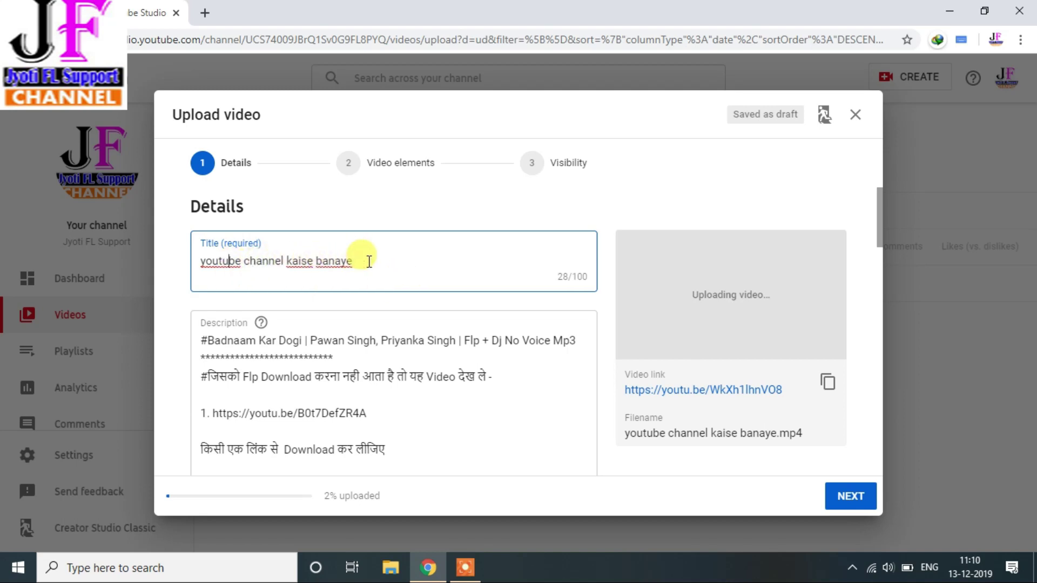
scroll(392, 330, down, 2)
scroll(394, 332, down, 3)
scroll(381, 317, up, 3)
drag(200, 246, 250, 246)
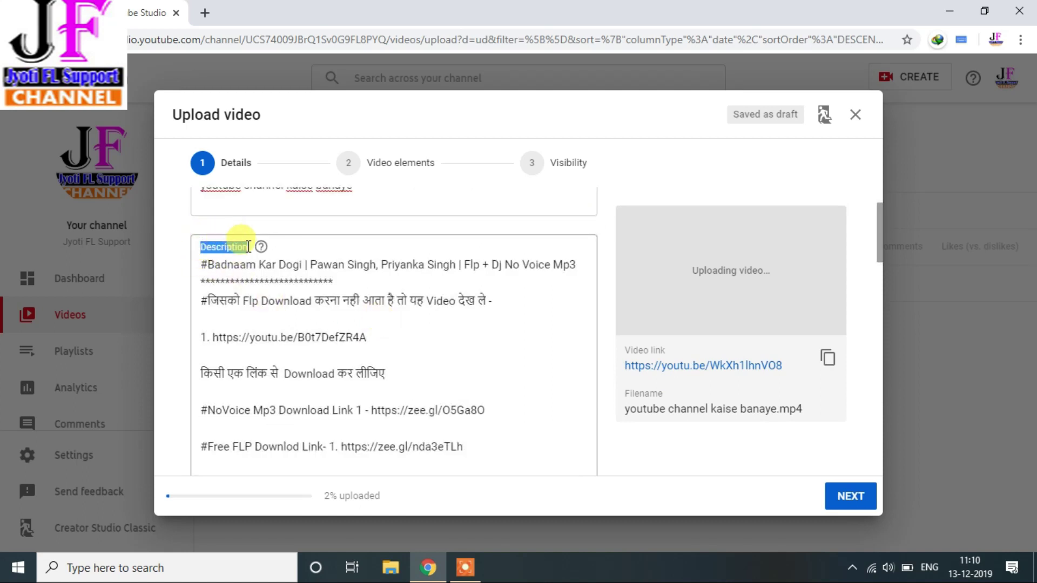
click(420, 344)
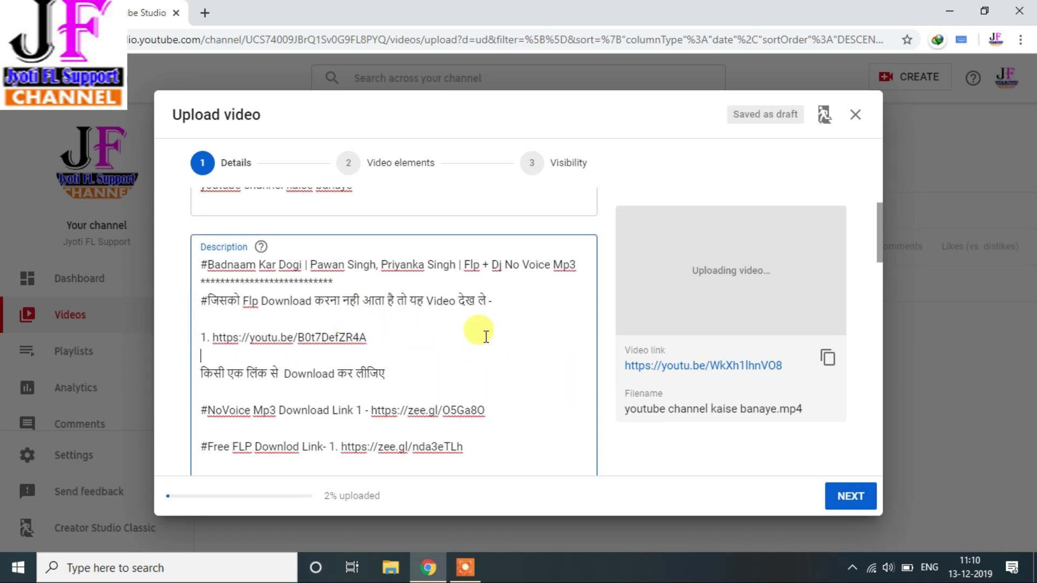
scroll(582, 381, down, 1)
scroll(582, 382, down, 10)
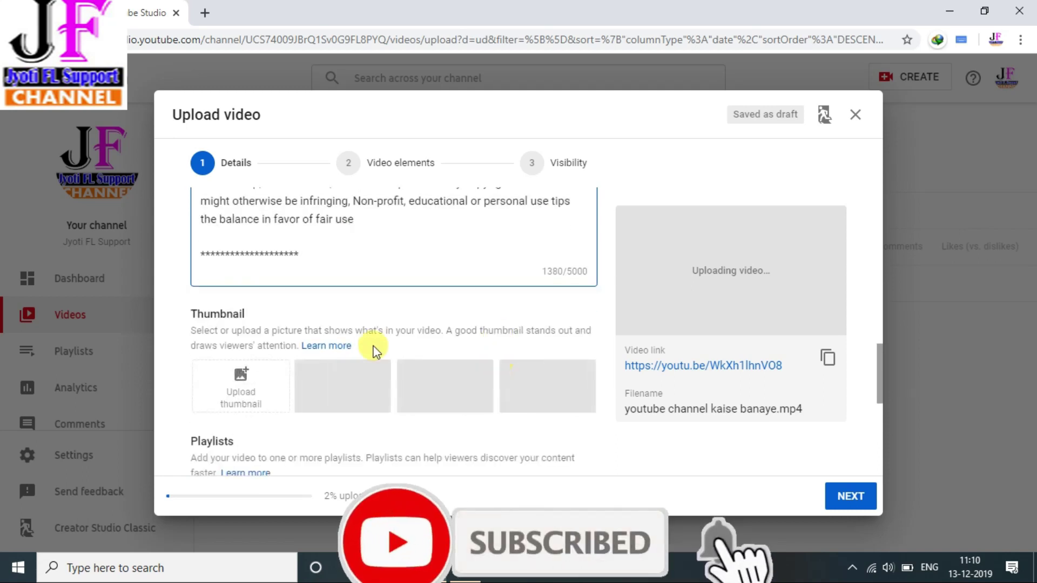
- Examine the thumbnail section and the list of playlists available for the video
drag(195, 313, 252, 315)
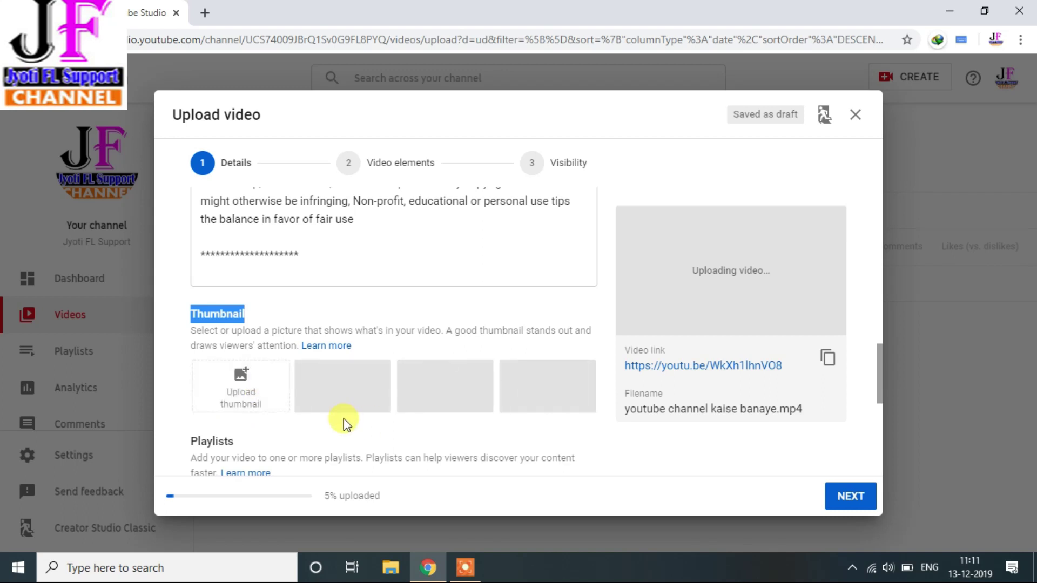
scroll(346, 424, down, 3)
drag(180, 277, 245, 287)
click(174, 288)
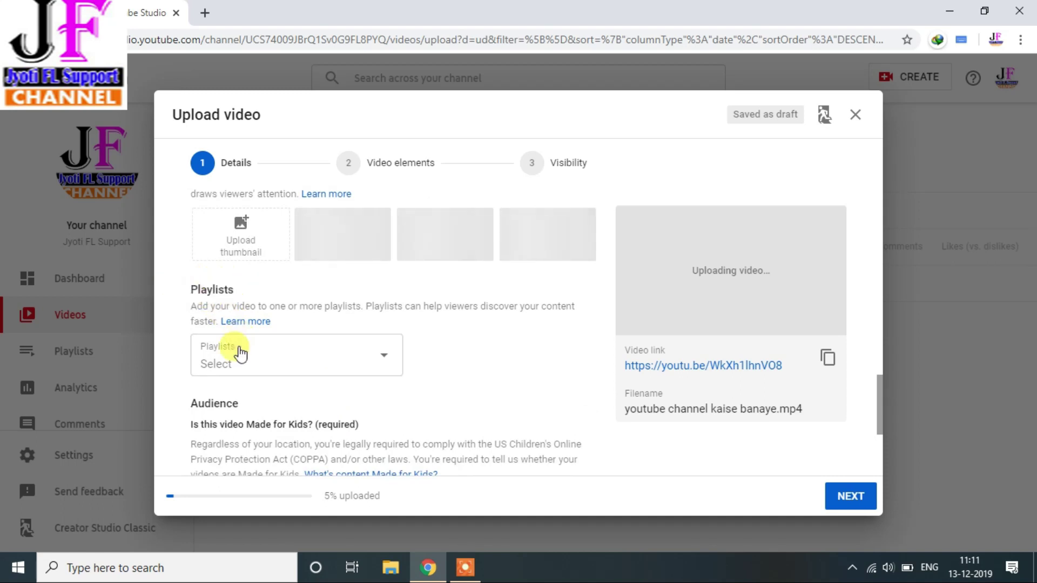
click(387, 359)
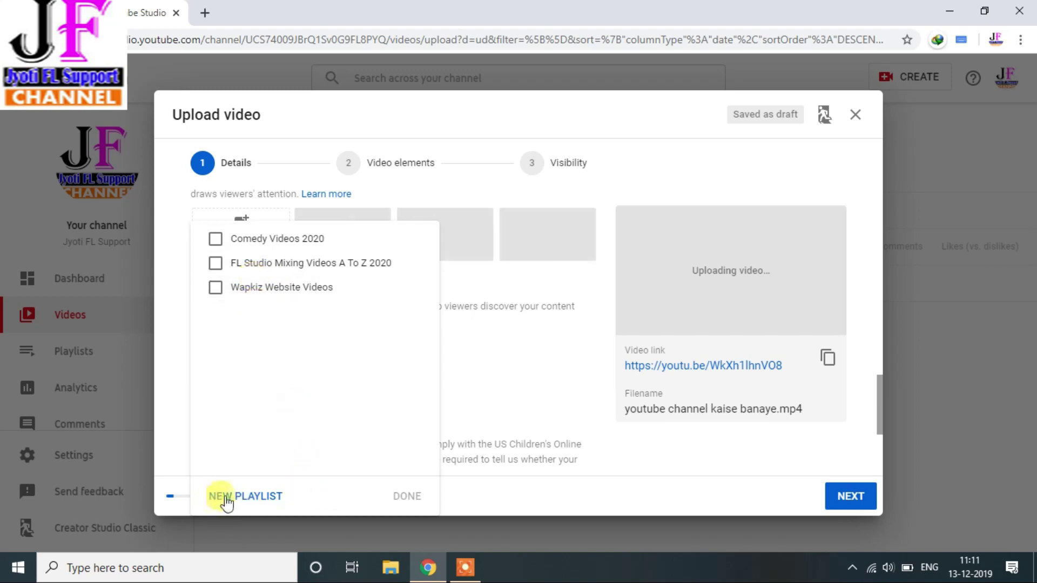
click(175, 359)
- Check the audience setting, video link, expanded age restriction options and upload progress
scroll(417, 370, down, 2)
scroll(416, 372, down, 1)
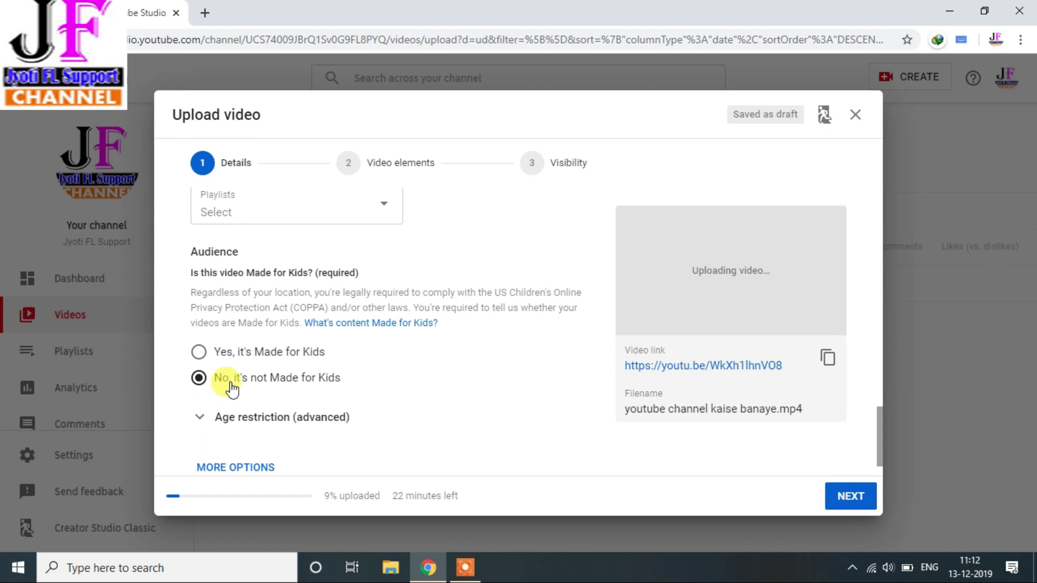
scroll(240, 389, down, 1)
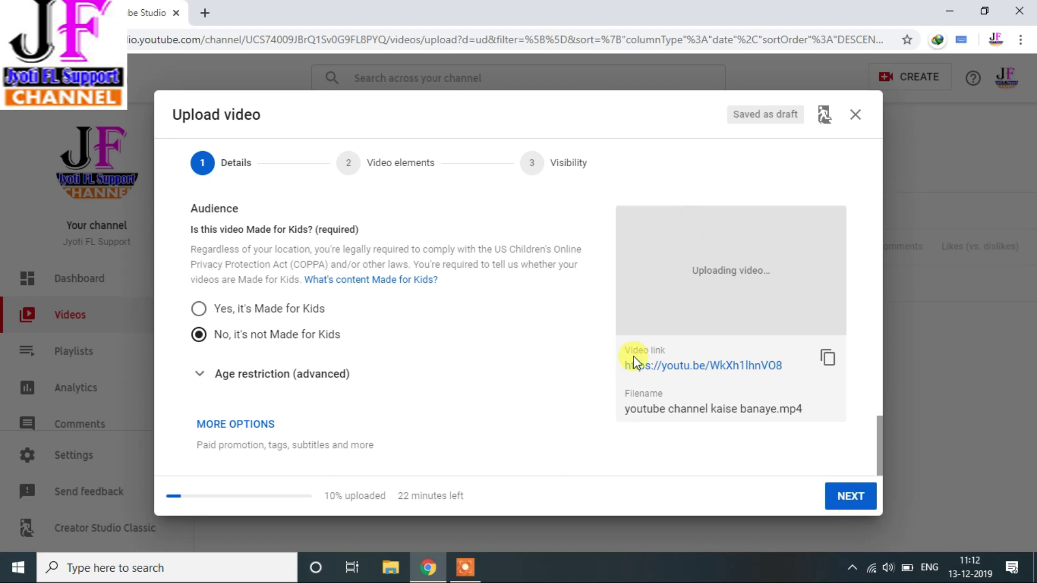
drag(626, 350, 671, 351)
click(555, 381)
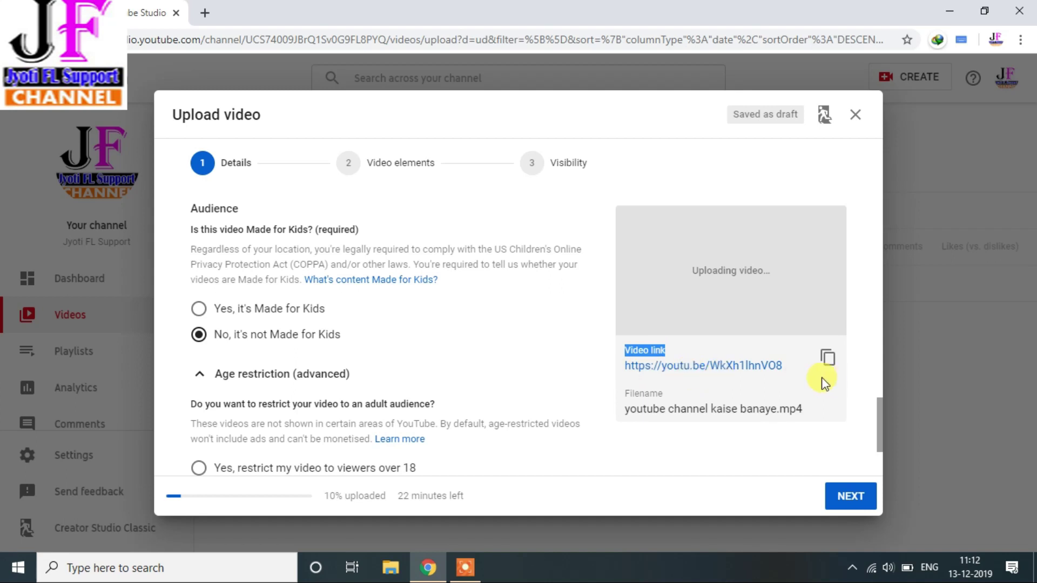
drag(880, 430, 877, 454)
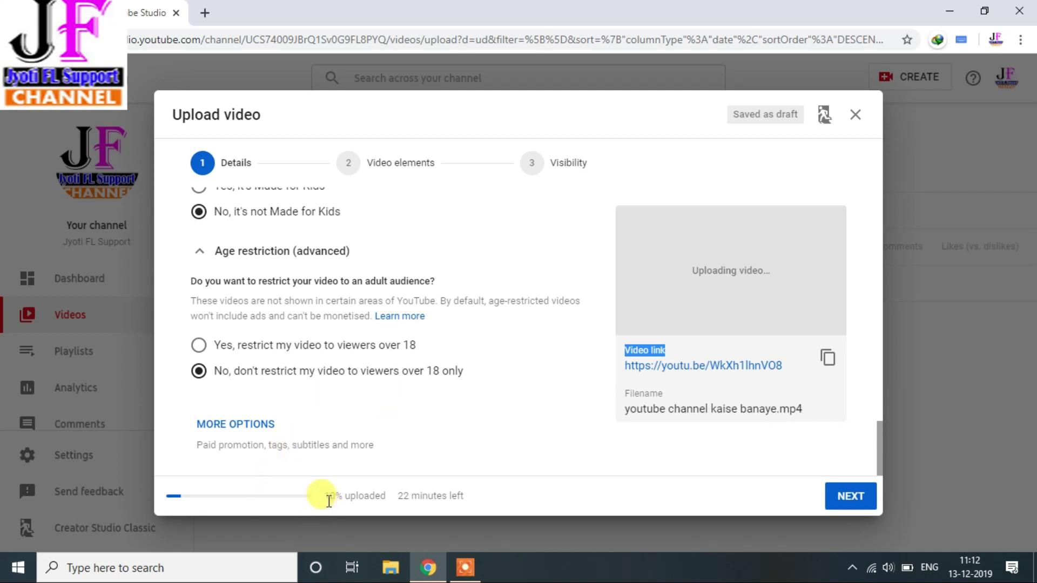
drag(326, 496, 391, 503)
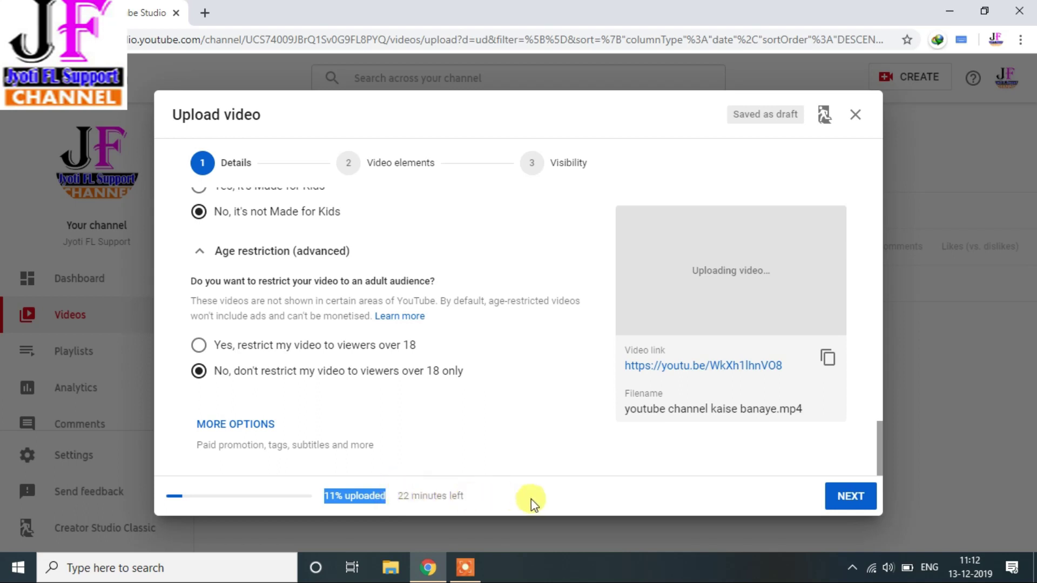
click(549, 493)
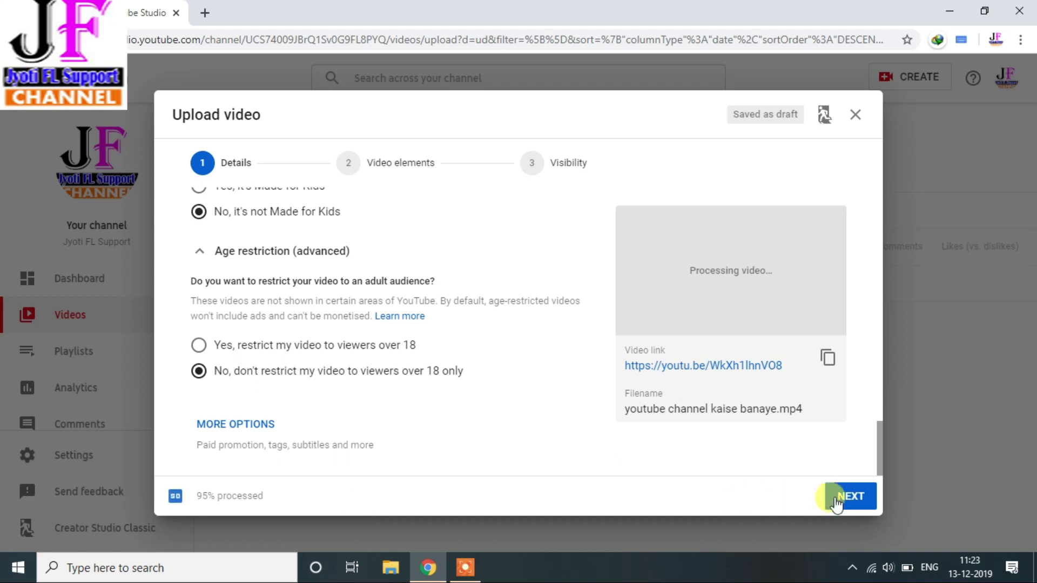
- Look back over the details form up to the thumbnail section and check the video's processing status
scroll(596, 345, up, 2)
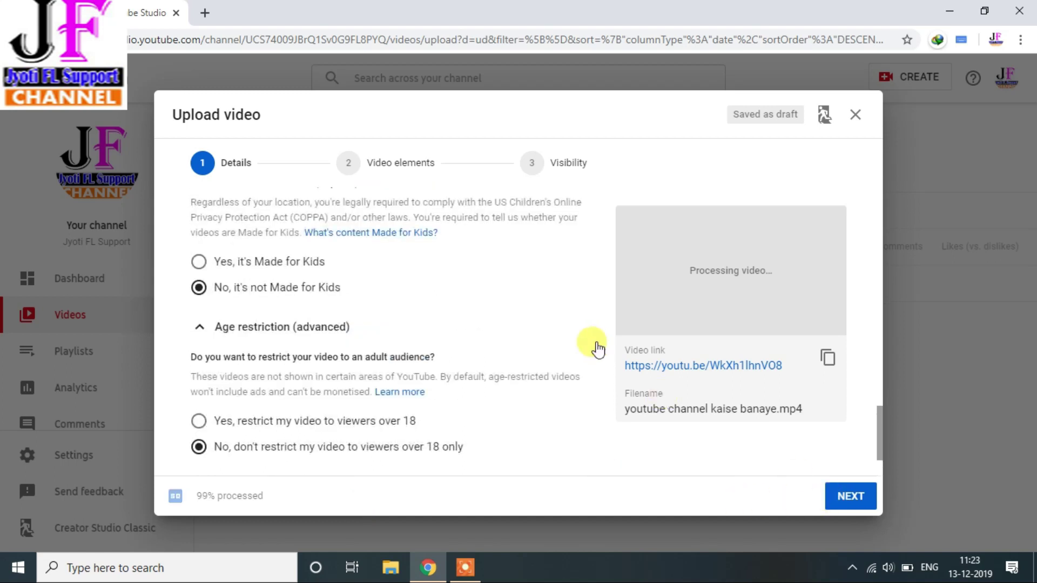
scroll(596, 344, down, 2)
scroll(597, 348, up, 8)
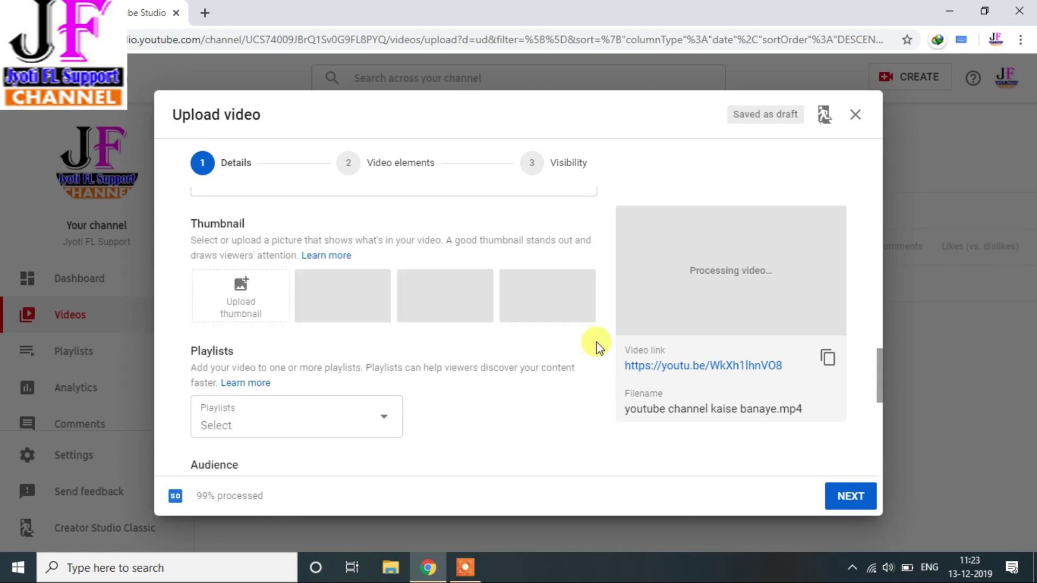
scroll(596, 342, up, 3)
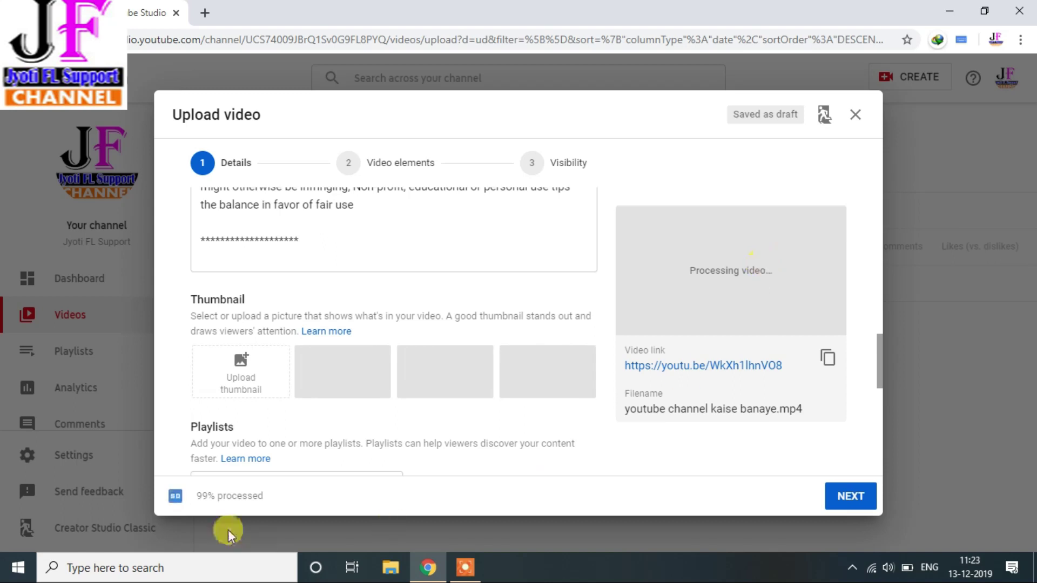
drag(197, 496, 353, 500)
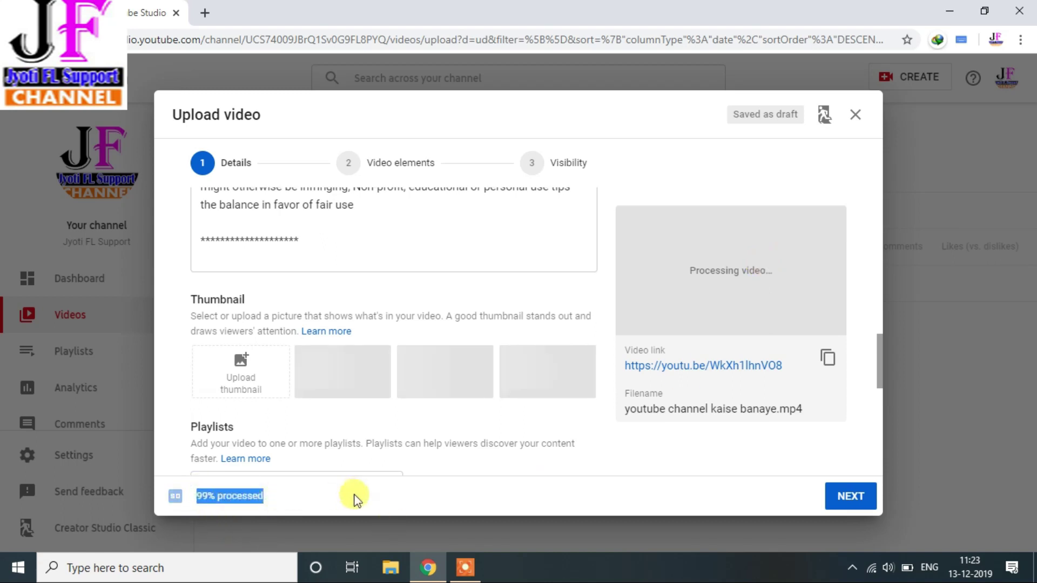
click(597, 493)
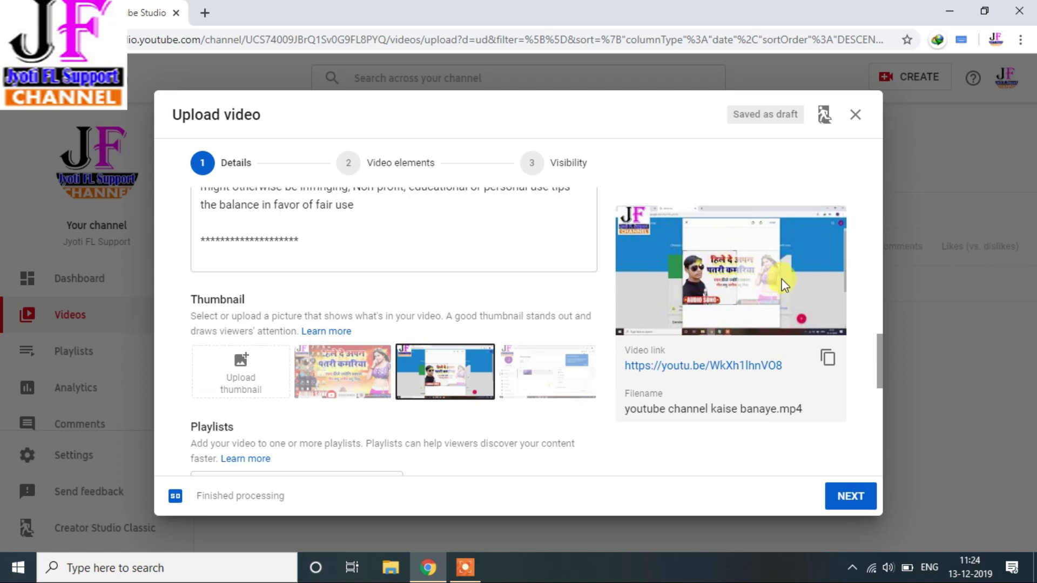
- Accept the video details and continue to the visibility settings without adding an end screen or cards
mouse_move(784, 283)
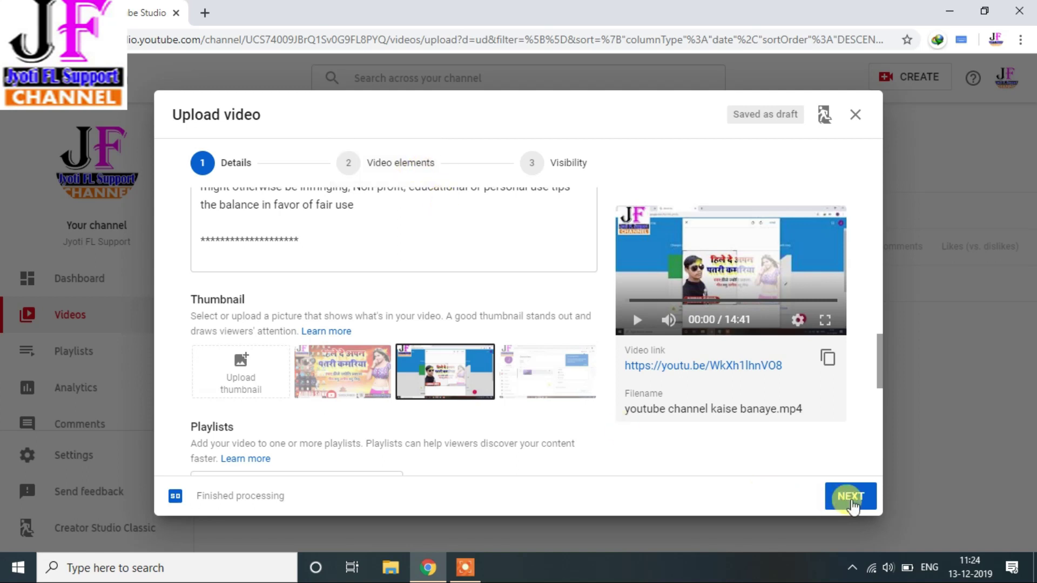
click(852, 501)
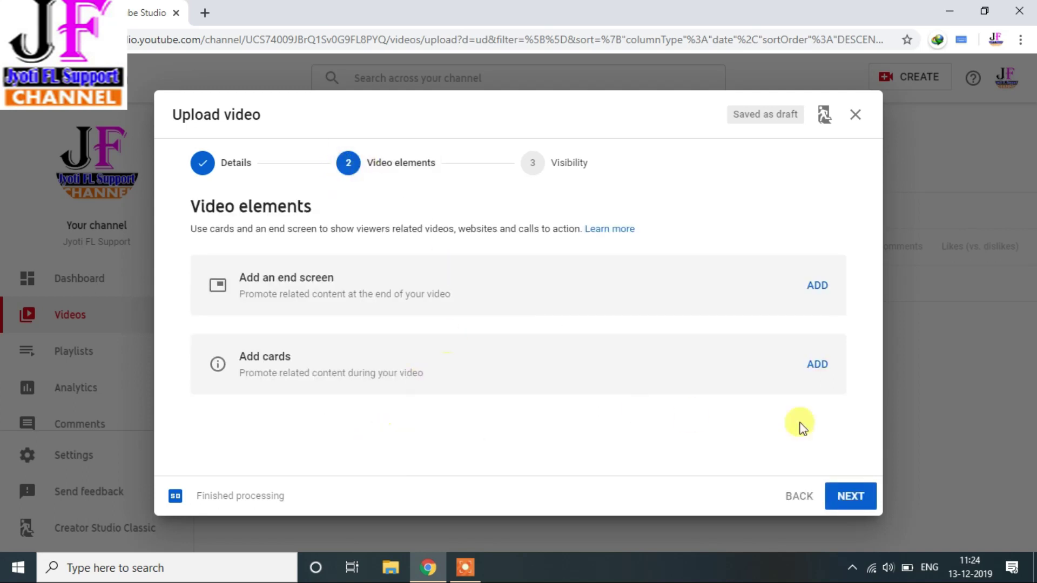
click(851, 497)
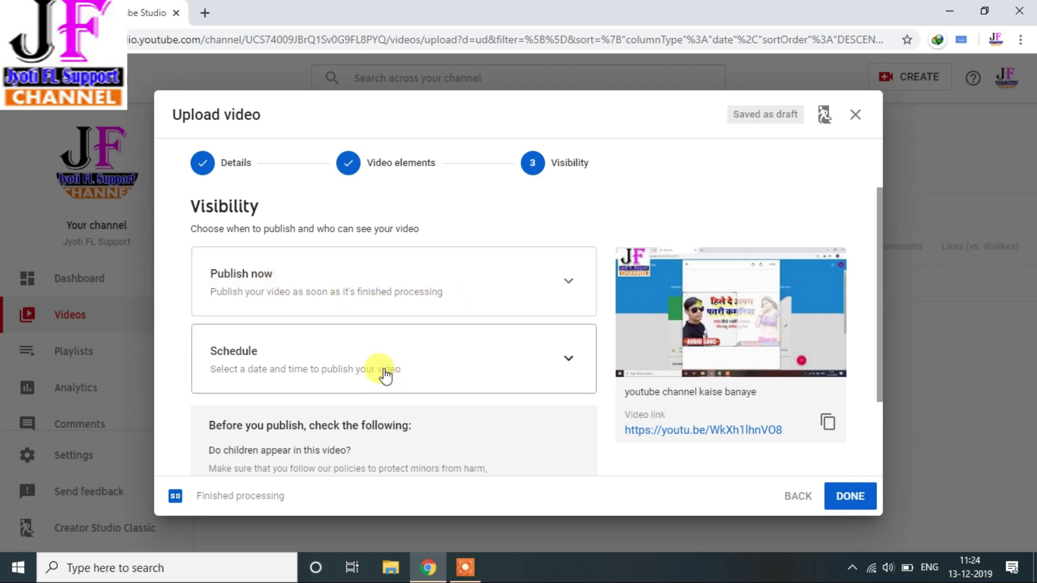
- Publish the video immediately with Public visibility, without setting it as an instant Premiere
scroll(386, 371, down, 2)
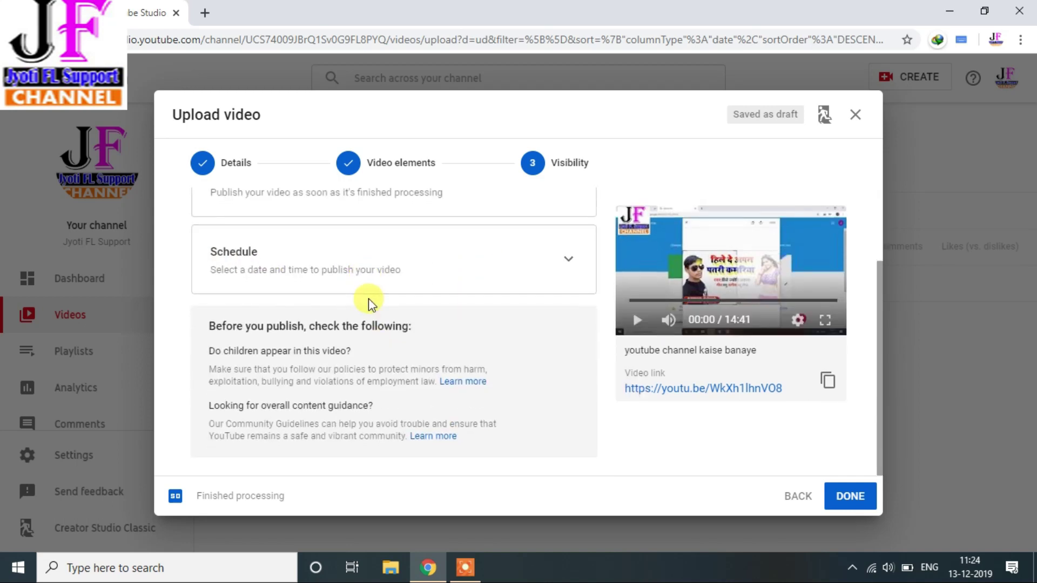
scroll(368, 300, up, 2)
scroll(368, 298, up, 1)
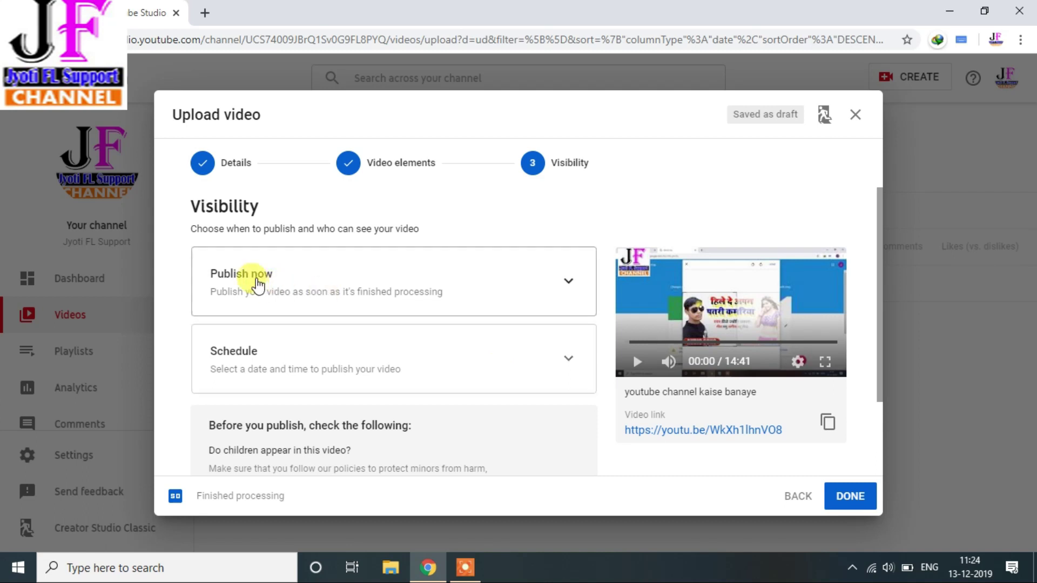
click(850, 497)
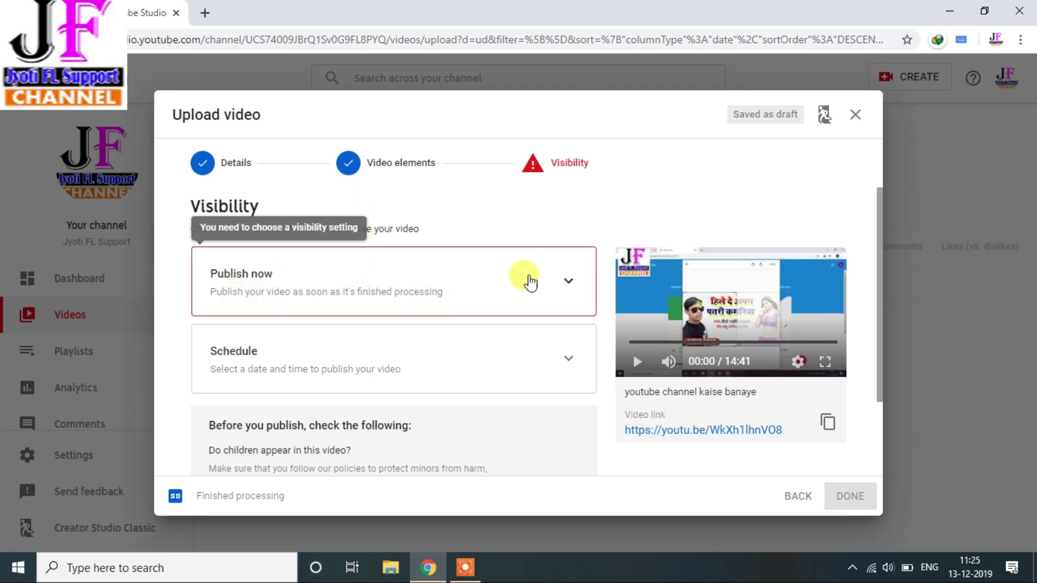
click(569, 281)
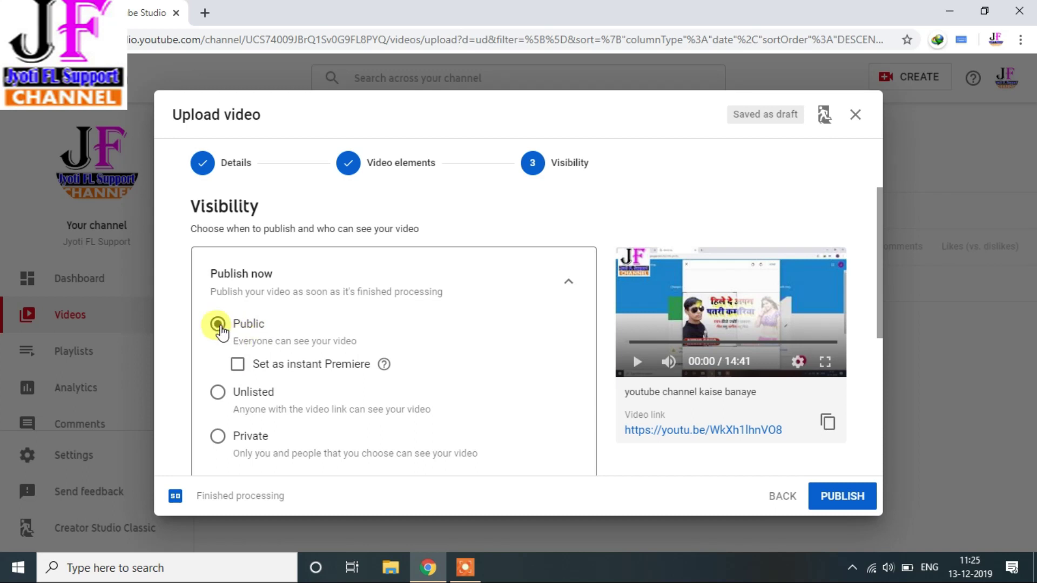
click(840, 502)
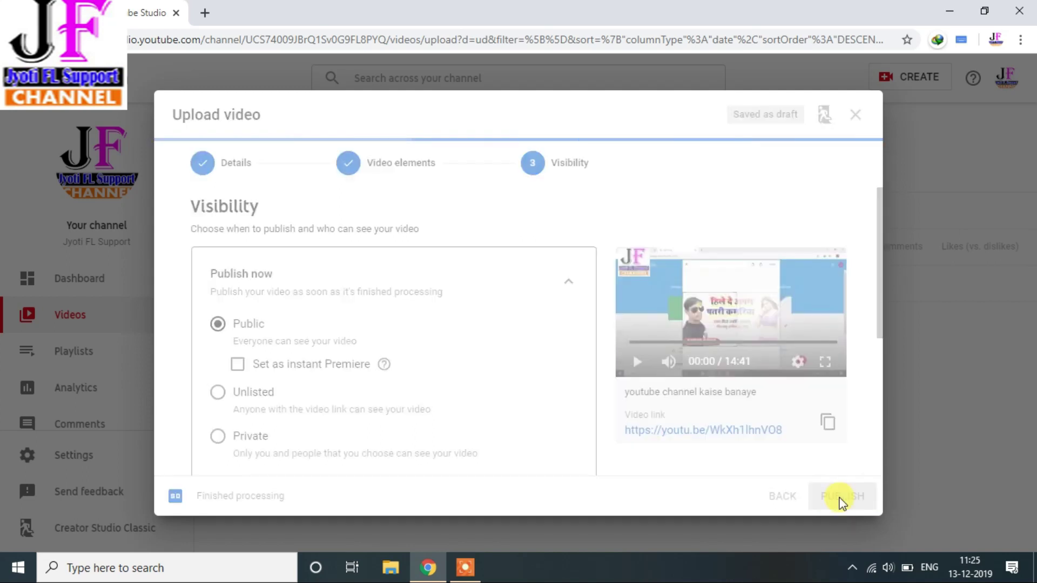